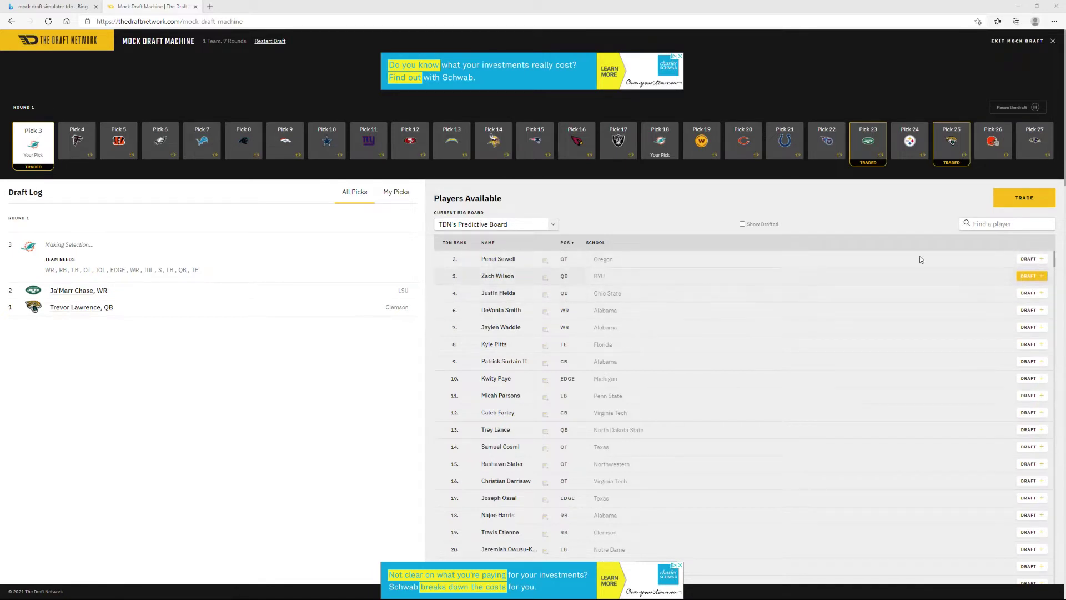
- Draft Penei Sewell, OT with the Dolphins' pick 3
{"action": "left_click", "coordinate": [1021, 258]}
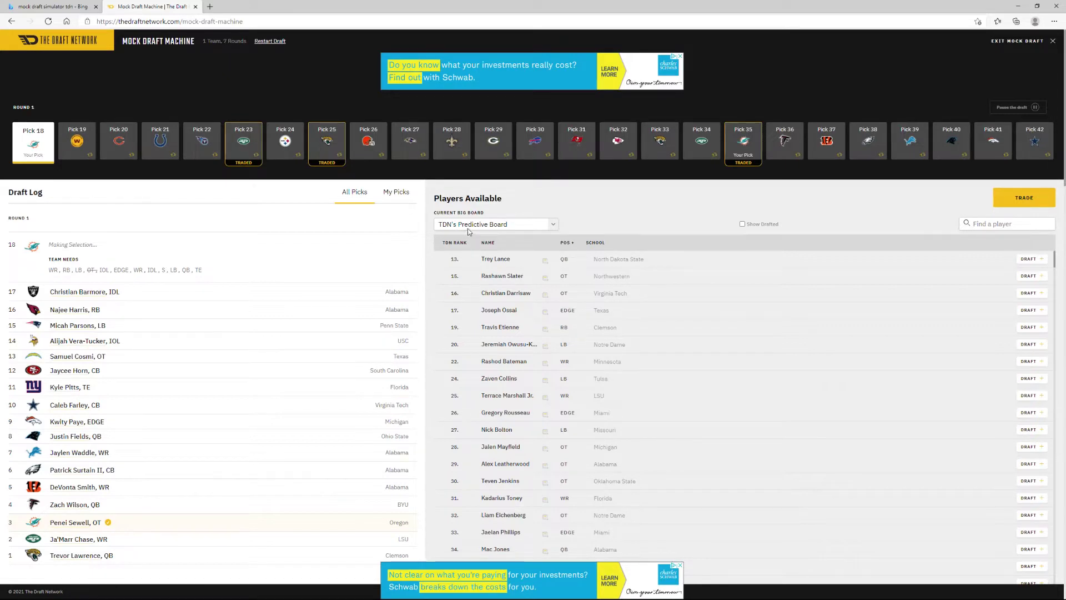
- Keep TDN's Predictive Board as the big board and filter available players to wide receivers
{"action": "left_click", "coordinate": [469, 228]}
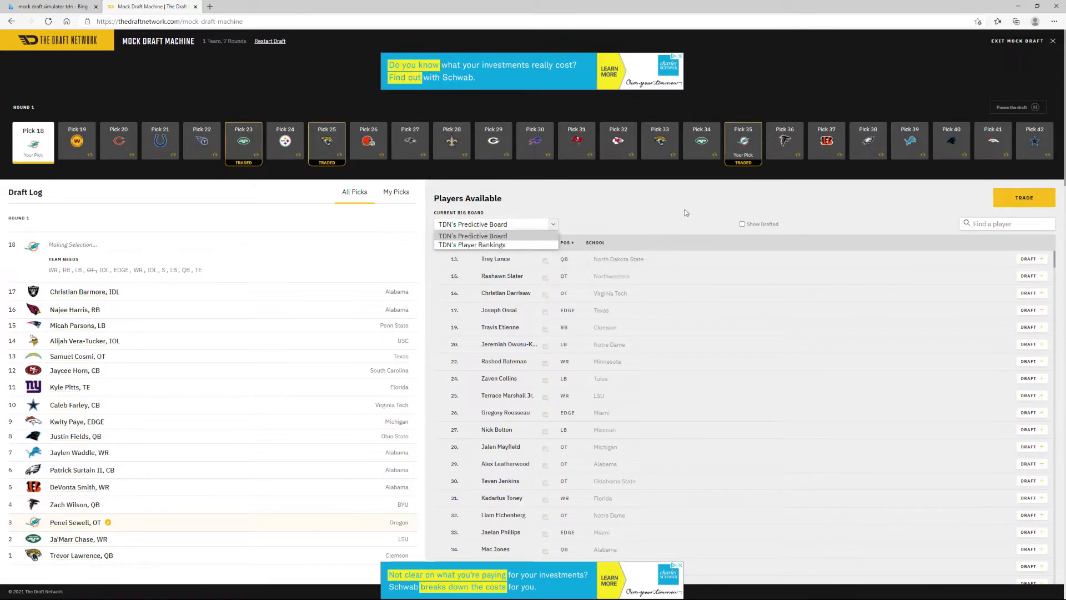
{"action": "left_click", "coordinate": [541, 238]}
{"action": "left_click", "coordinate": [566, 242]}
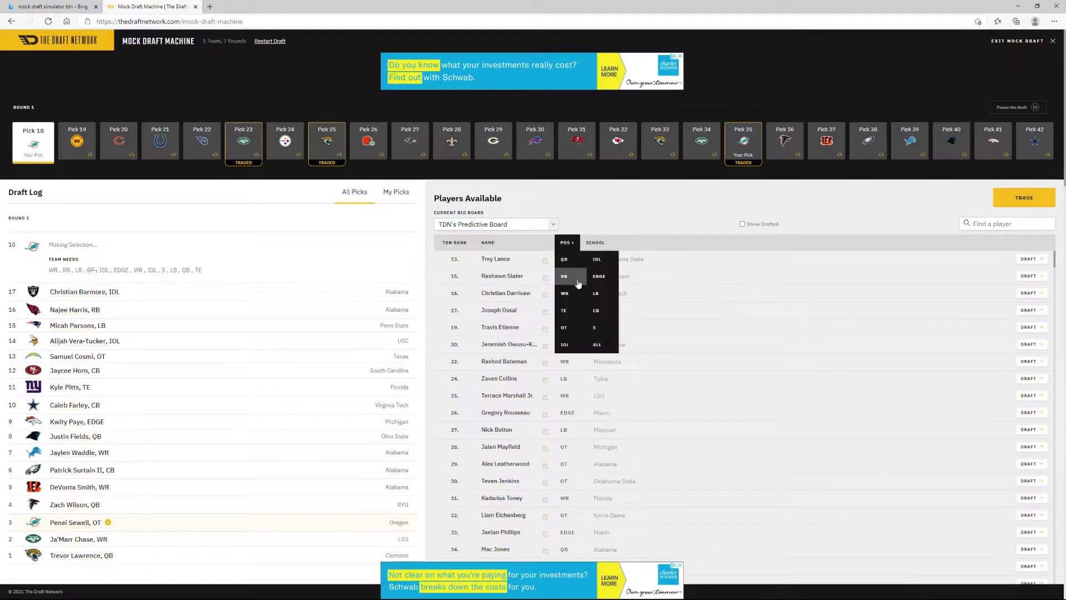
{"action": "left_click", "coordinate": [565, 293]}
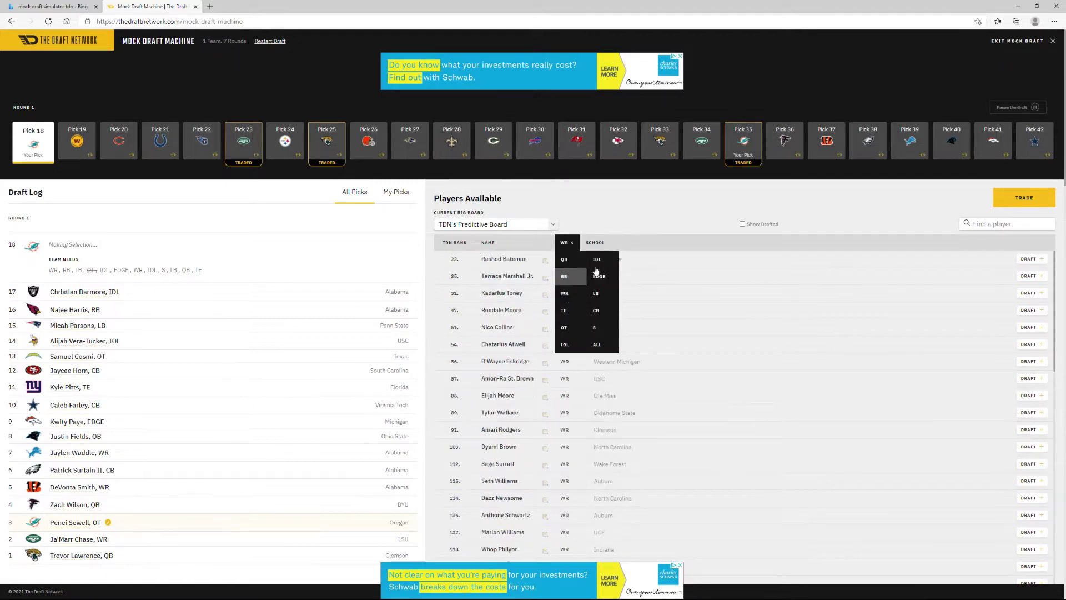
{"action": "left_click", "coordinate": [620, 219]}
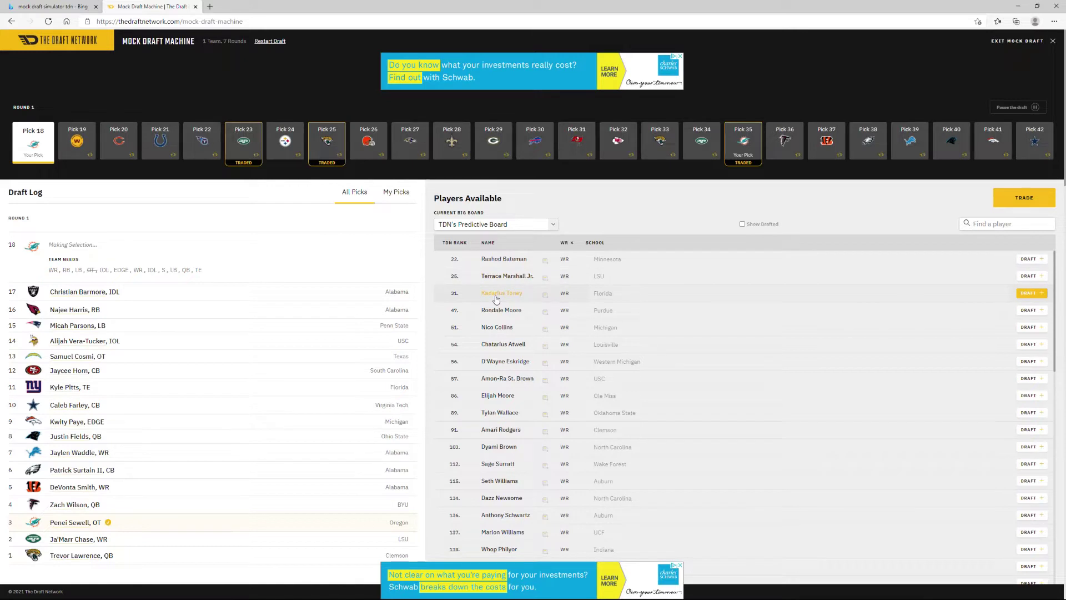
- Confirm TDN's Predictive Board again and reopen the position filter options
{"action": "left_click", "coordinate": [530, 226]}
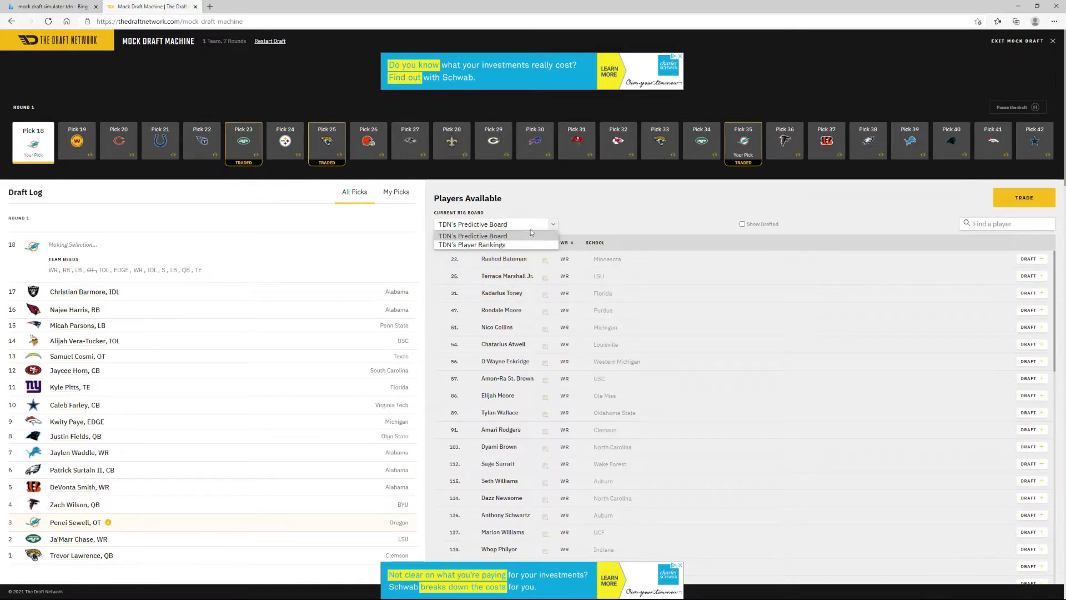
{"action": "left_click", "coordinate": [574, 231]}
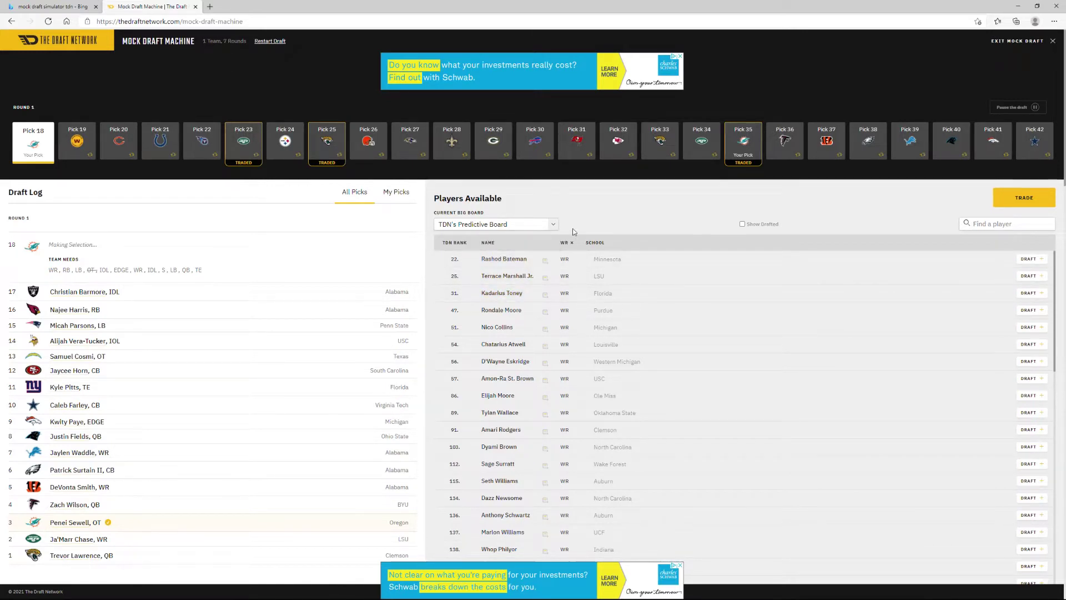
{"action": "left_click", "coordinate": [564, 242]}
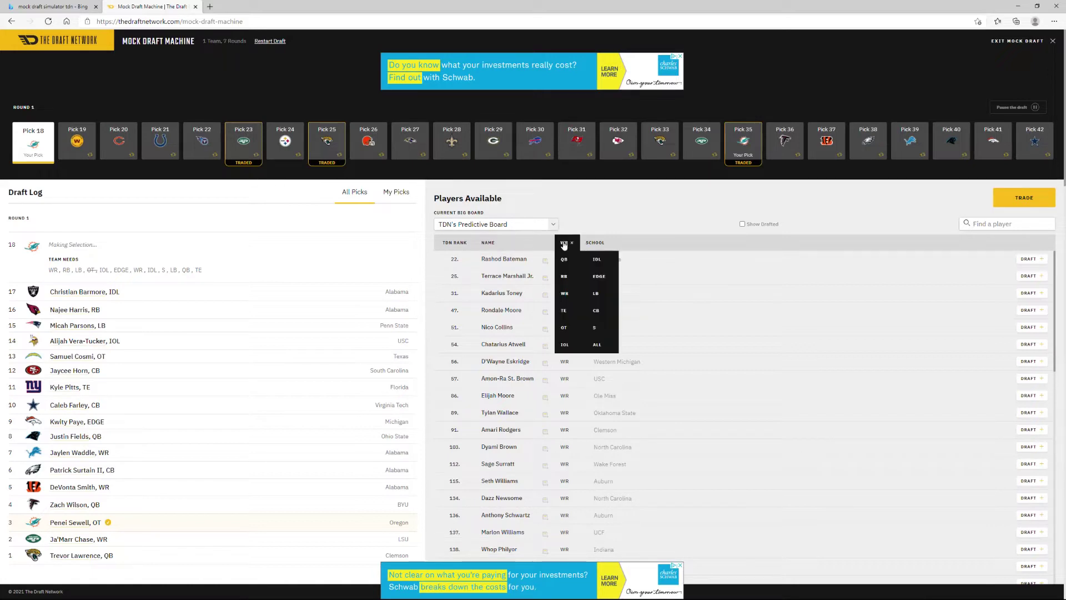
- Filter the list to EDGE players and draft Gregory Rousseau with pick 18
{"action": "left_click", "coordinate": [592, 279]}
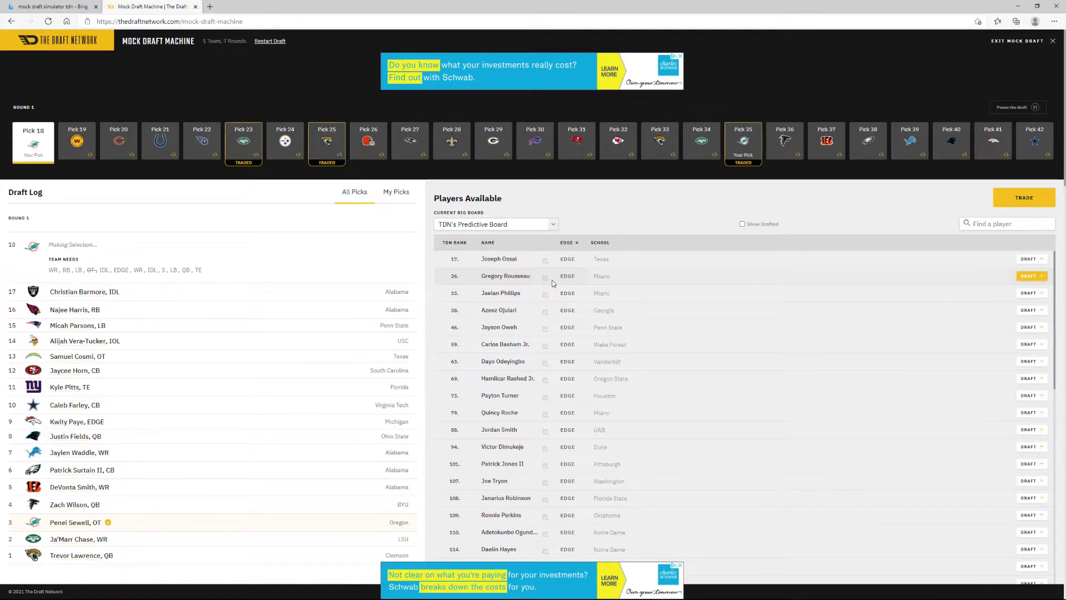
{"action": "left_click", "coordinate": [1026, 275]}
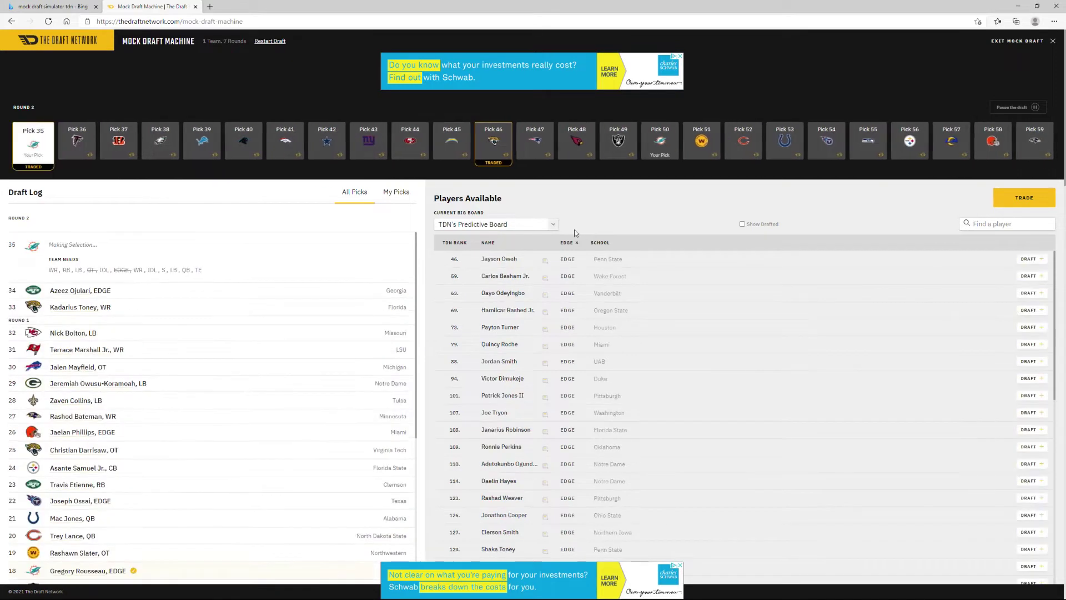
- Switch the position filter to WR and draft Rondale Moore with pick 35
{"action": "left_click", "coordinate": [566, 243]}
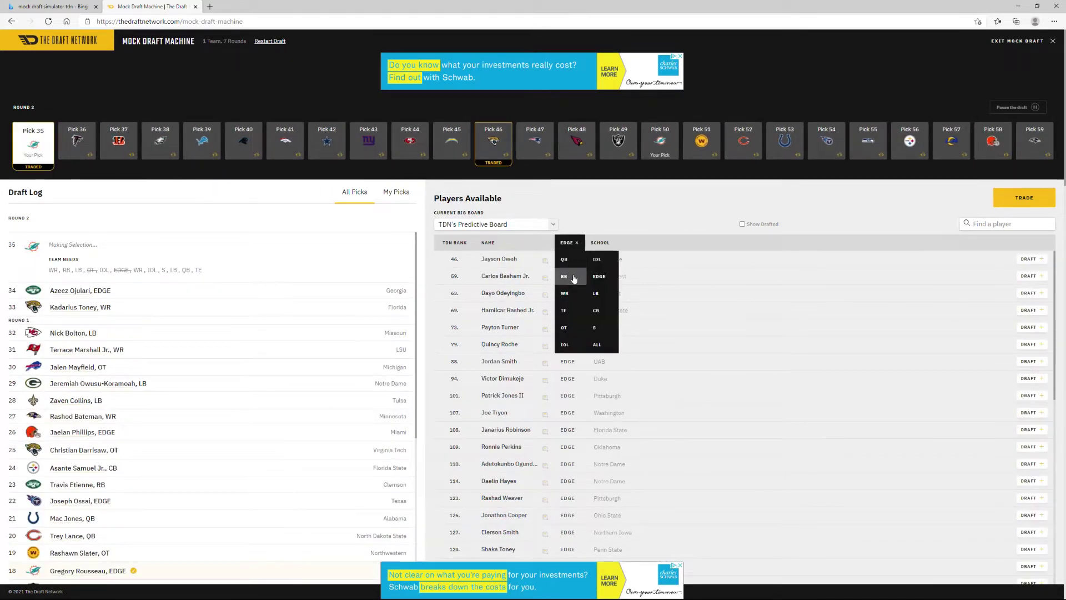
{"action": "left_click", "coordinate": [572, 300]}
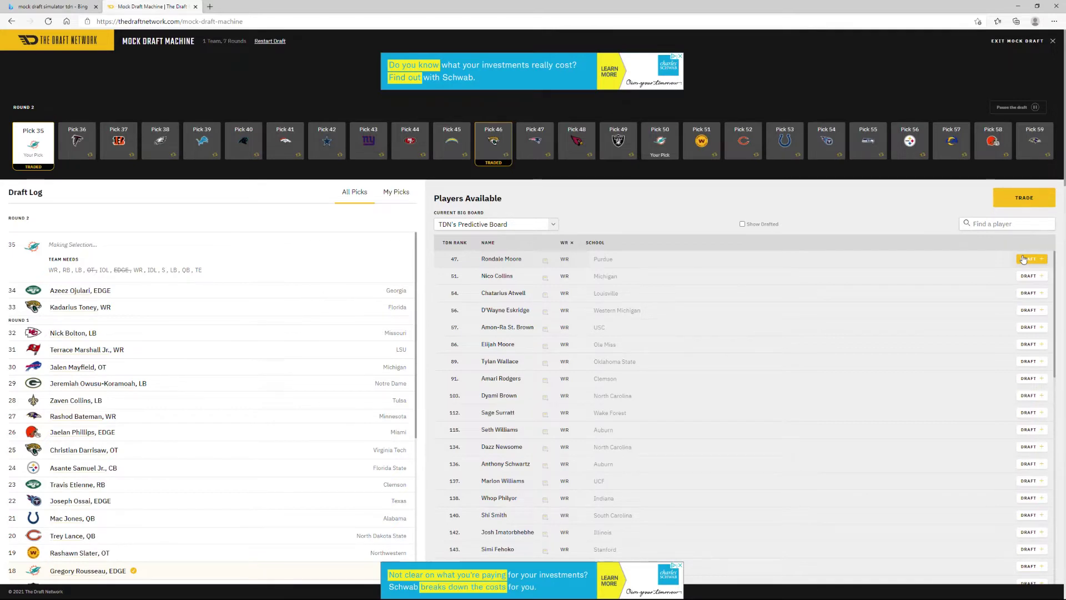
{"action": "left_click", "coordinate": [1028, 259]}
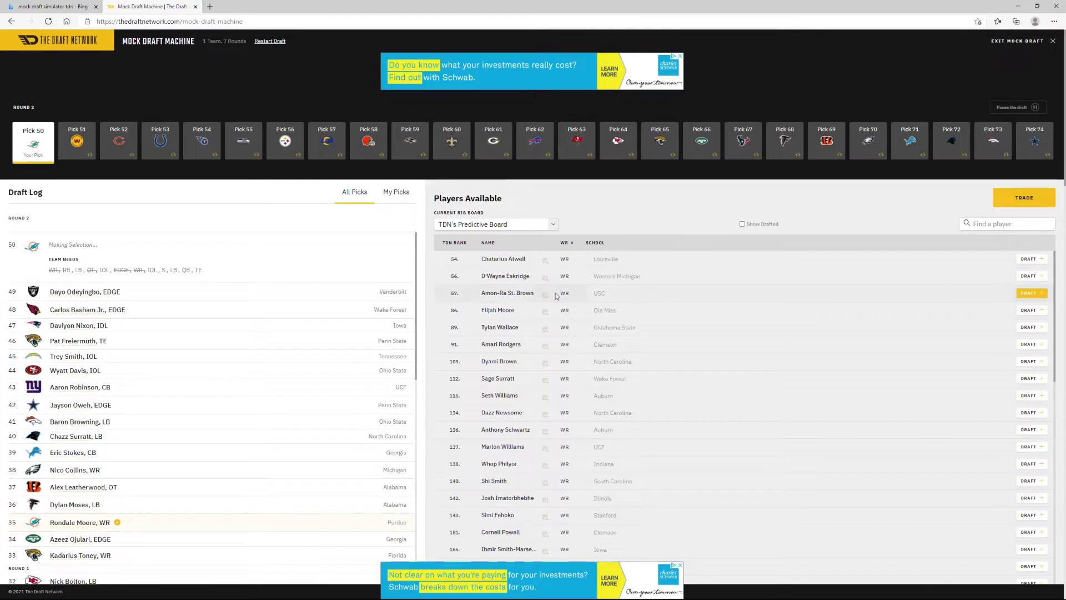
- Leave the big board unchanged, filter to running backs, and draft Javonte Williams at pick 50
{"action": "left_click", "coordinate": [527, 226]}
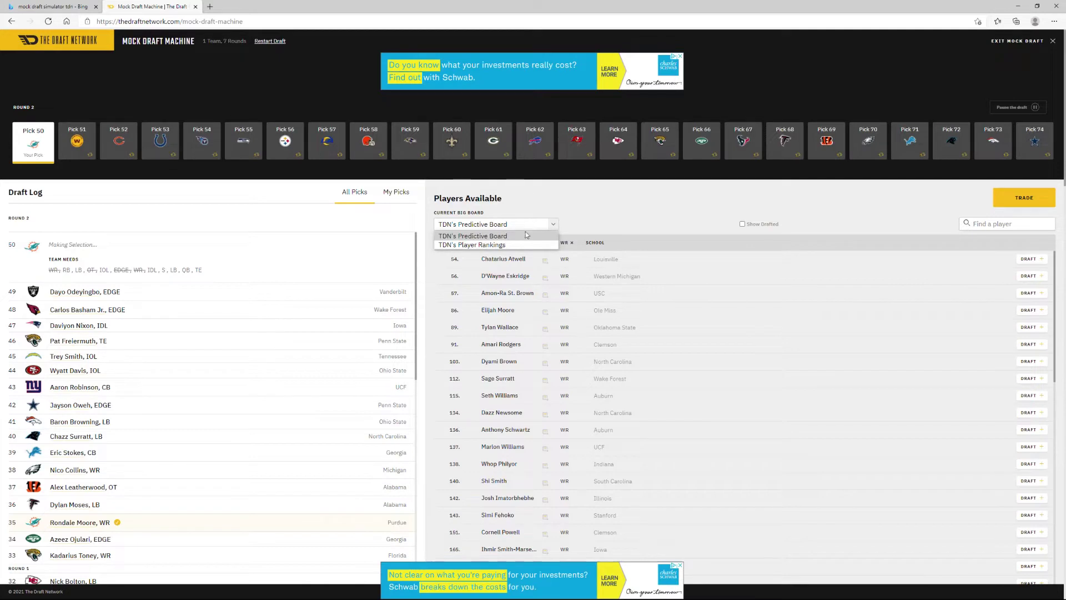
{"action": "left_click", "coordinate": [595, 231]}
{"action": "mouse_move", "coordinate": [565, 242]}
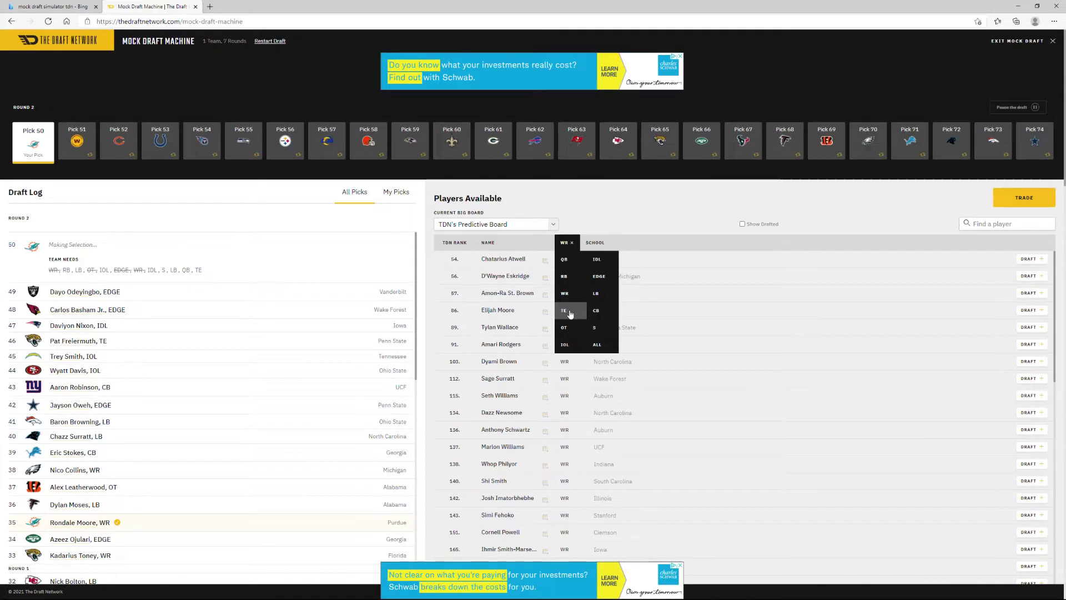
{"action": "left_click", "coordinate": [564, 276]}
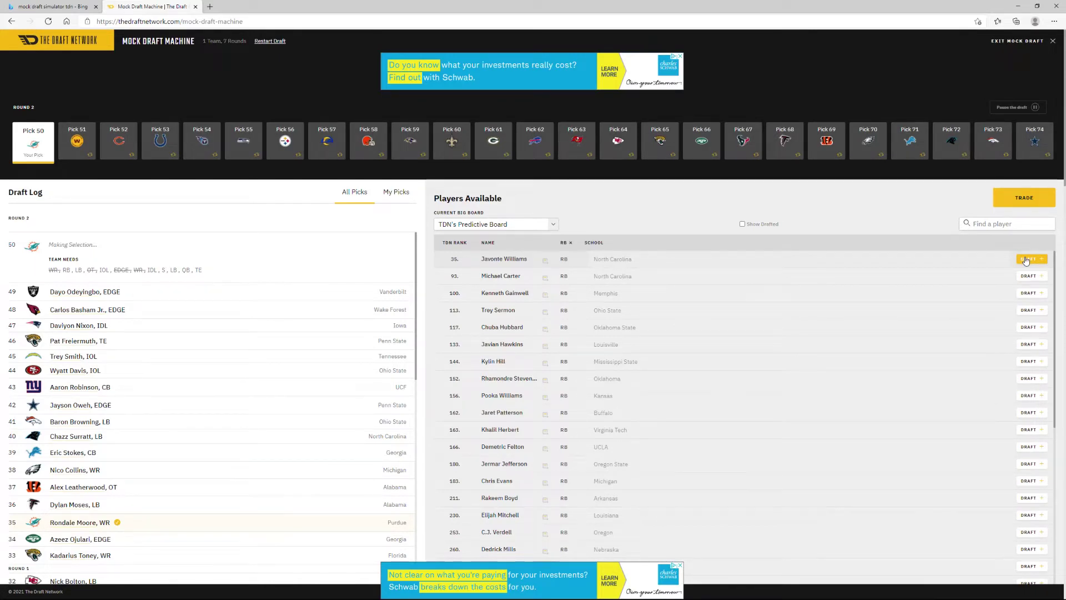
{"action": "left_click", "coordinate": [1026, 259]}
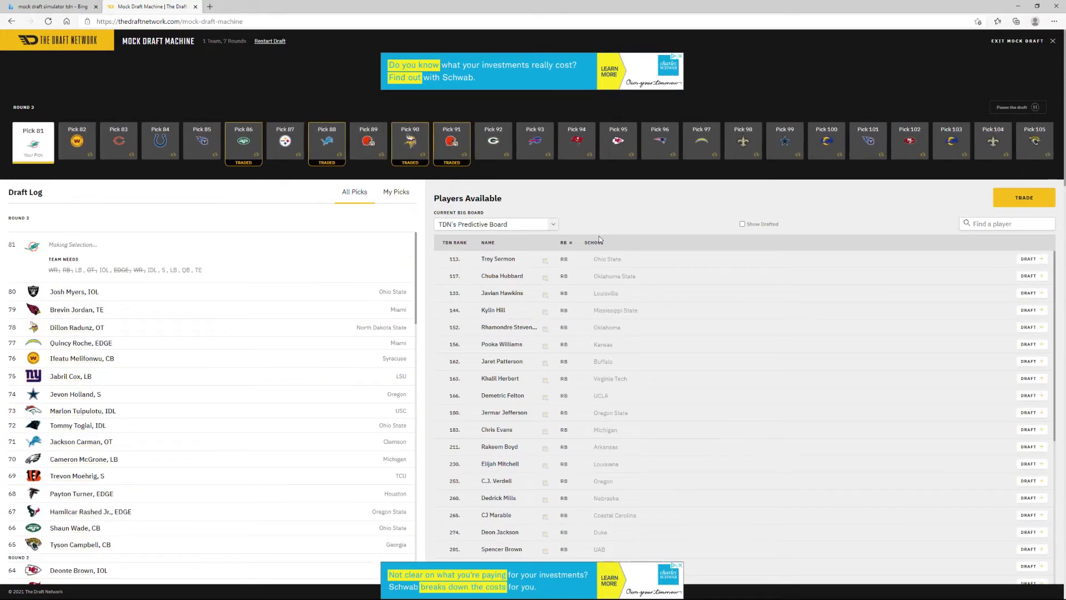
- Browse the LB and IOL position filters, then reset the list to all positions
{"action": "left_click", "coordinate": [563, 243]}
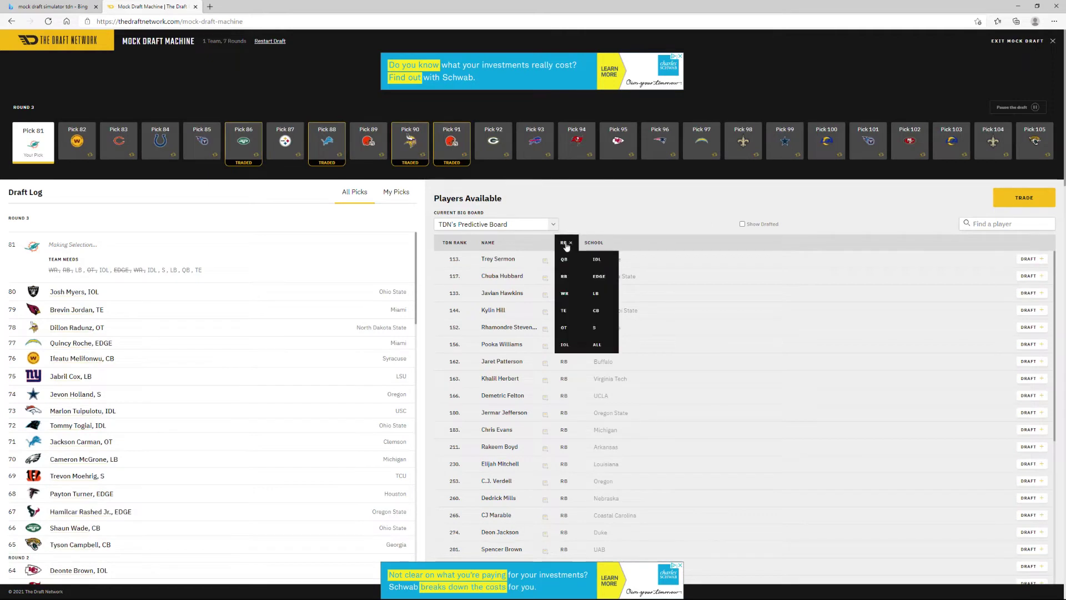
{"action": "left_click", "coordinate": [599, 294]}
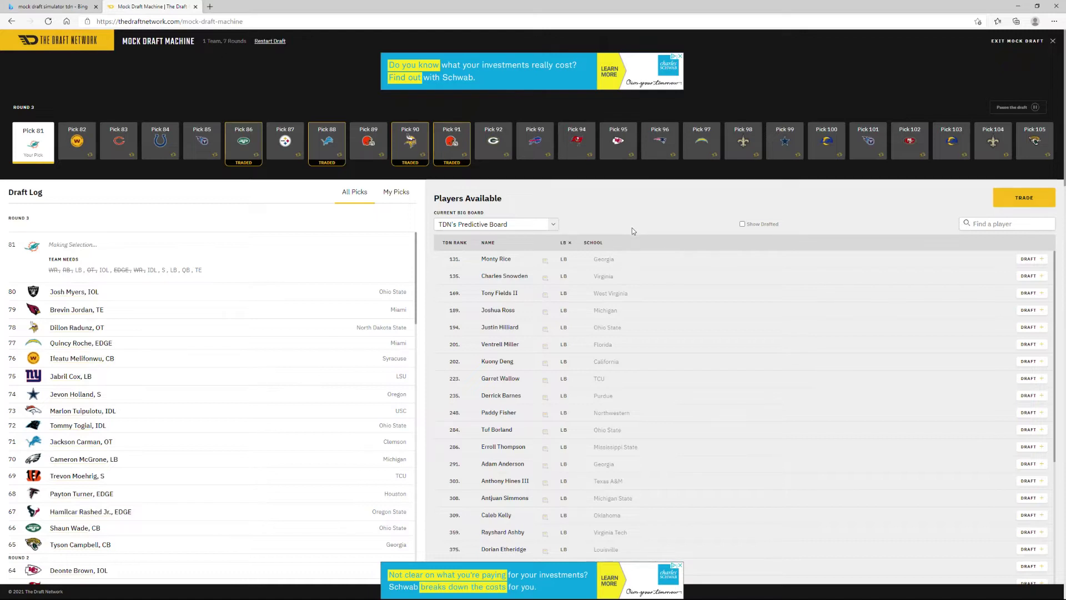
{"action": "left_click", "coordinate": [564, 242]}
{"action": "left_click", "coordinate": [563, 242]}
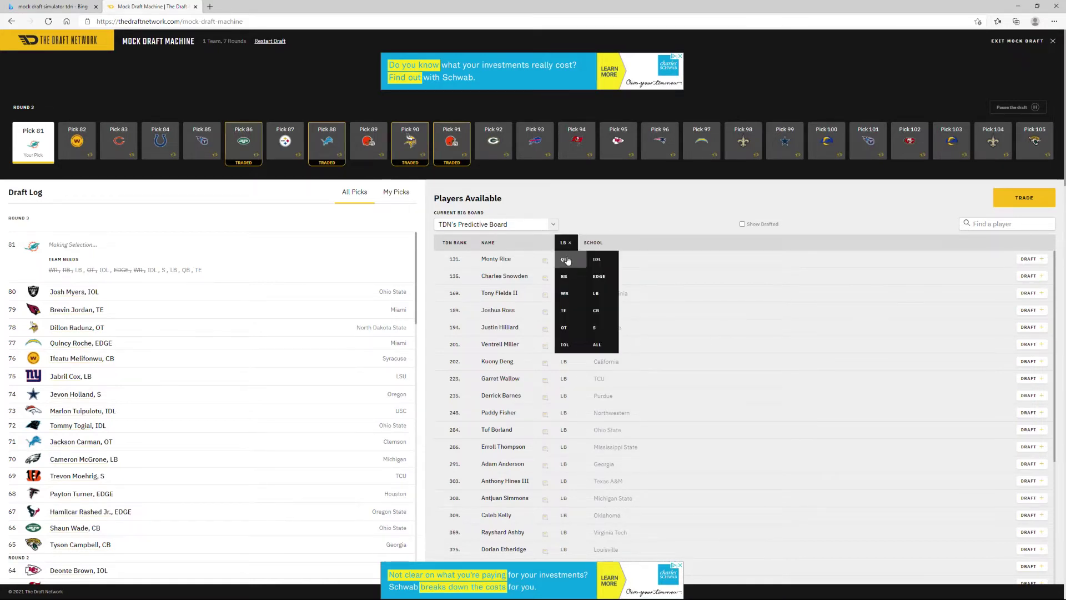
{"action": "left_click", "coordinate": [566, 344]}
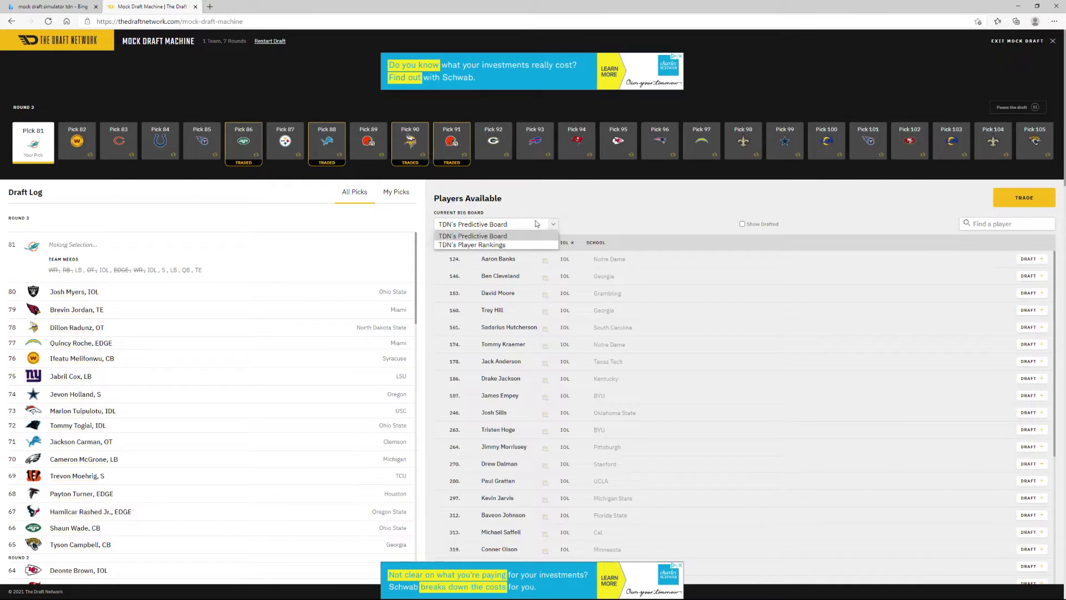
{"action": "left_click", "coordinate": [567, 242]}
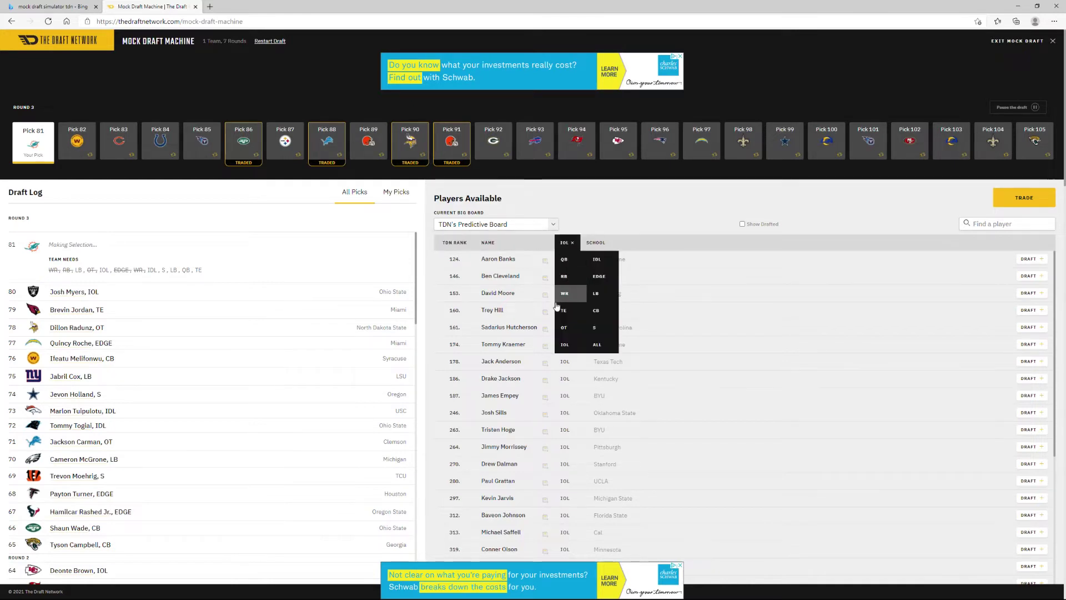
{"action": "left_click", "coordinate": [605, 354]}
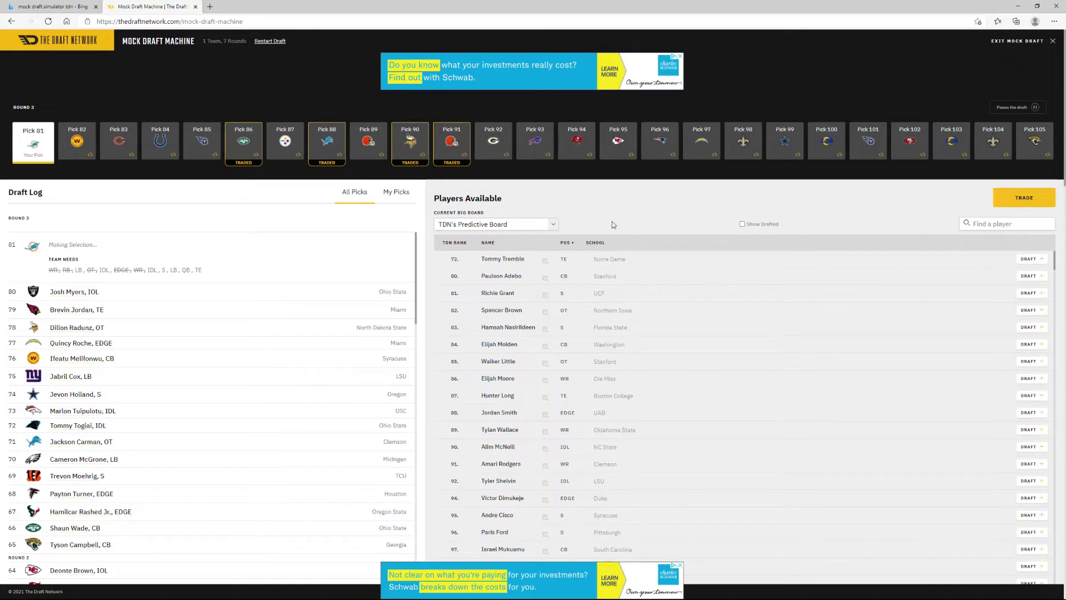
- Filter to IDL players and draft Marvin Wilson of Florida State at pick 81
{"action": "left_click", "coordinate": [567, 242]}
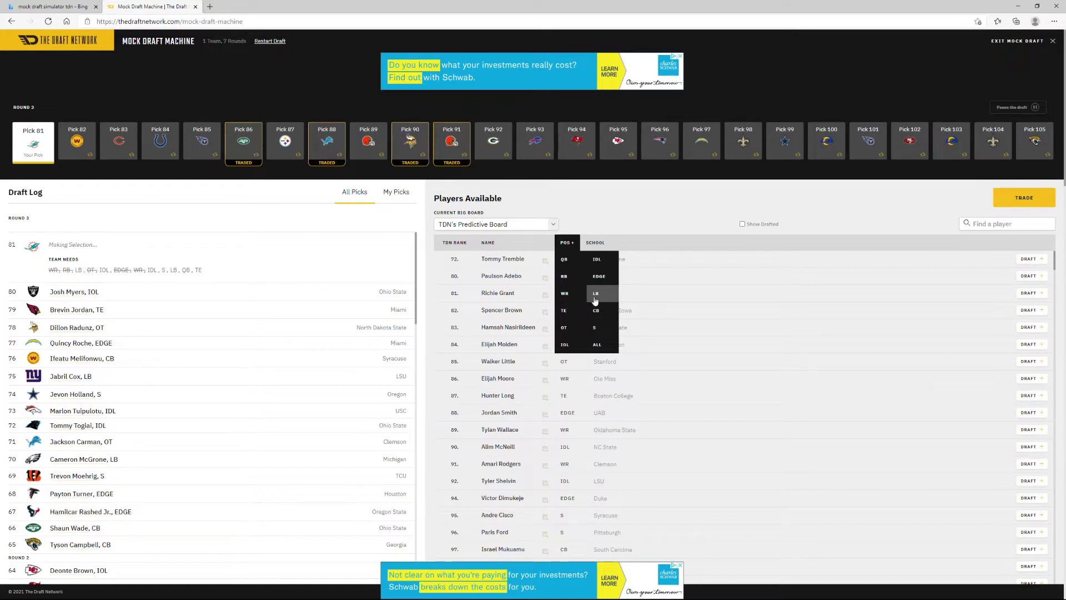
{"action": "left_click", "coordinate": [597, 259]}
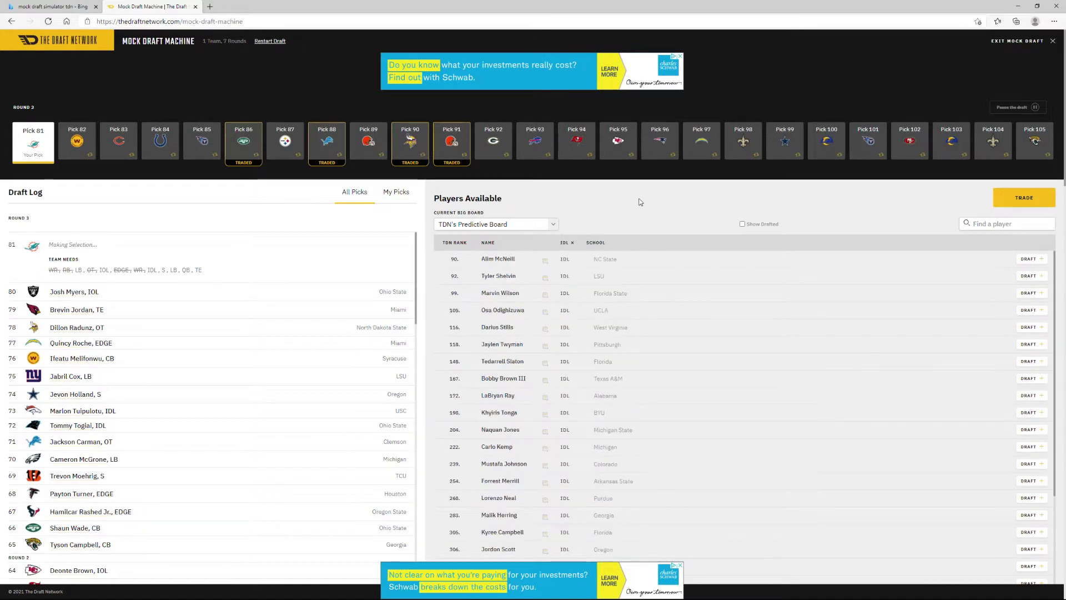
{"action": "left_click", "coordinate": [1029, 294]}
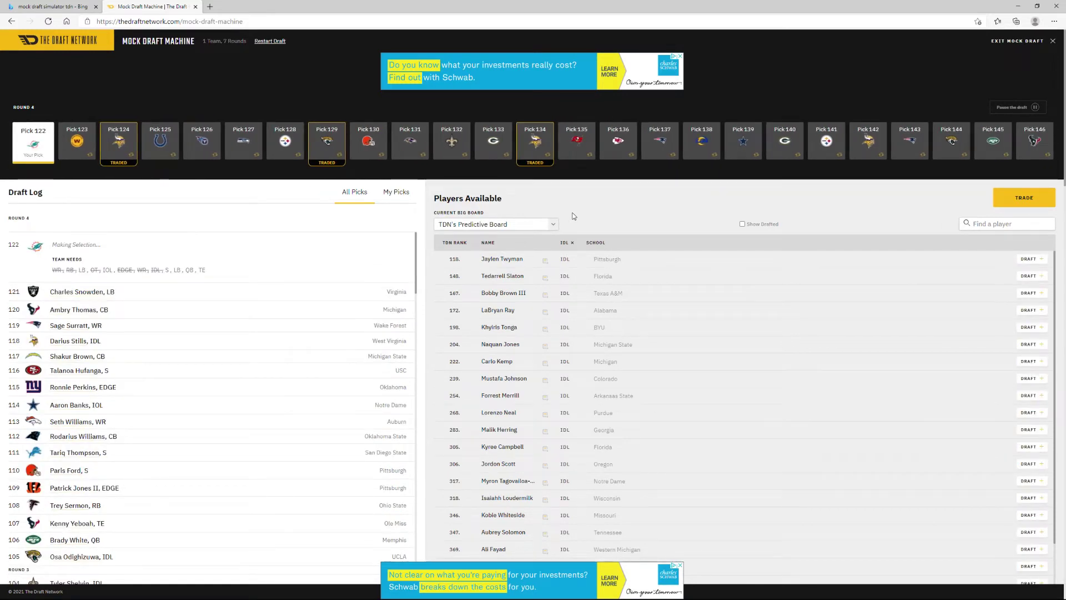
- Keep TDN's Predictive Board, filter to linebackers, and draft Tony Fields II at pick 122
{"action": "left_click", "coordinate": [551, 229]}
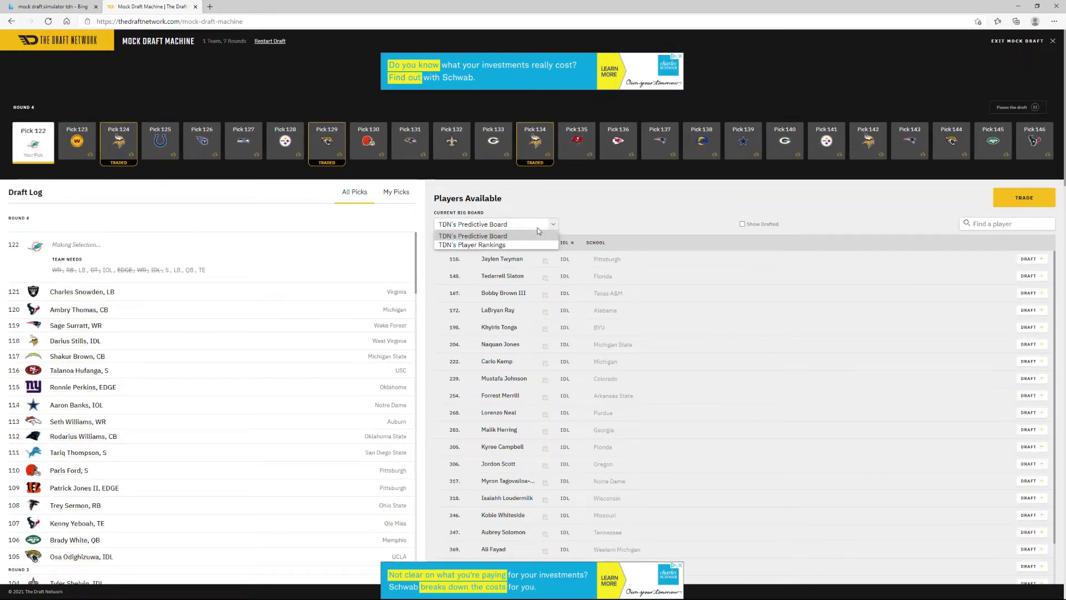
{"action": "left_click", "coordinate": [646, 222]}
{"action": "left_click", "coordinate": [564, 242]}
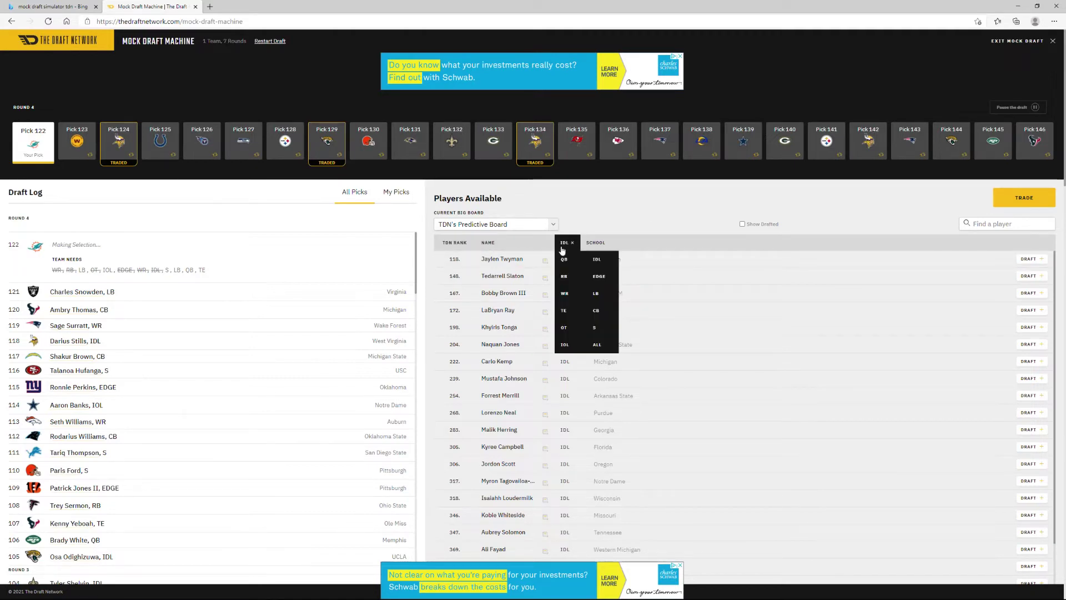
{"action": "left_click", "coordinate": [602, 299]}
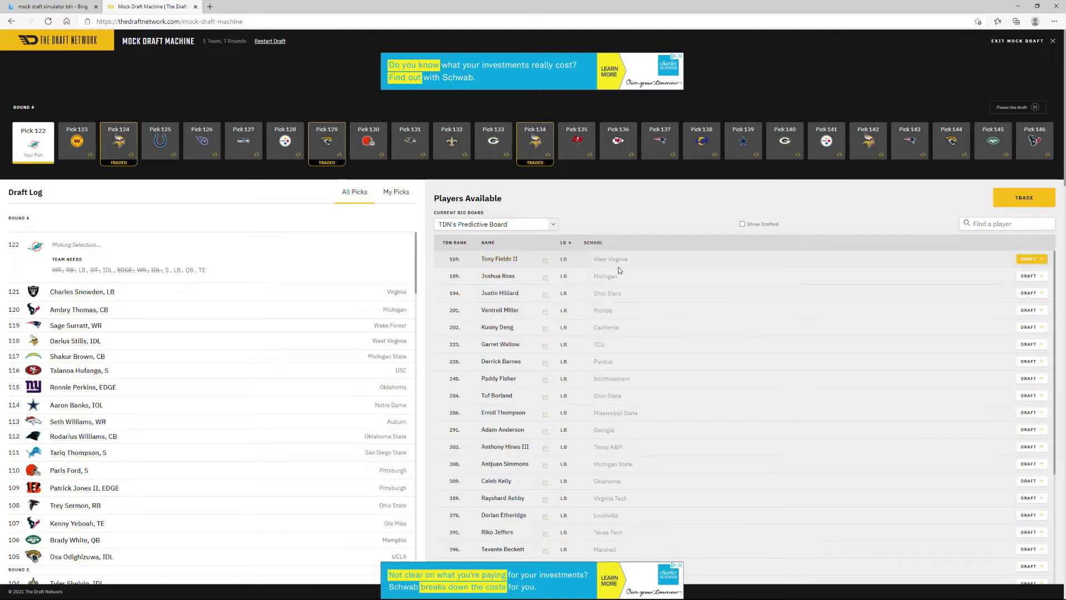
{"action": "left_click", "coordinate": [1028, 259]}
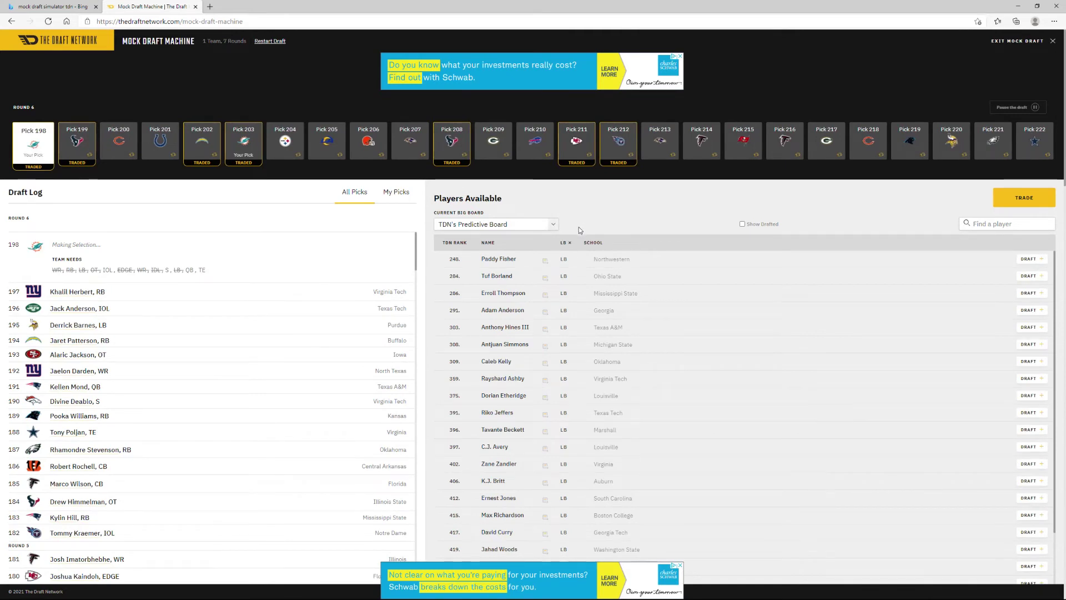
- Filter the list to safeties and draft Damar Hamlin of Pittsburgh at pick 198
{"action": "left_click", "coordinate": [540, 228]}
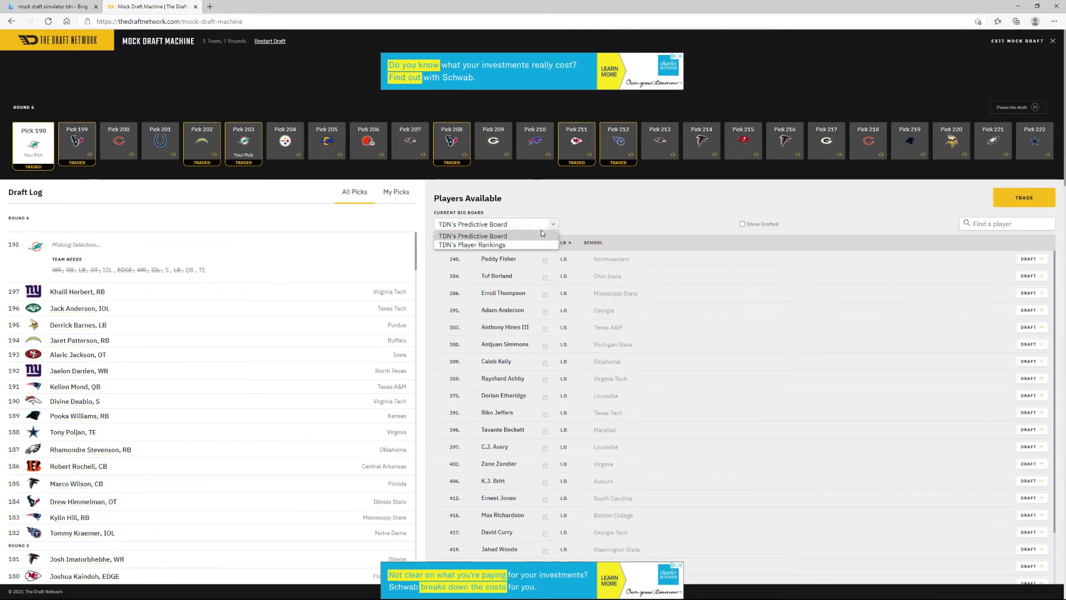
{"action": "left_click", "coordinate": [565, 242]}
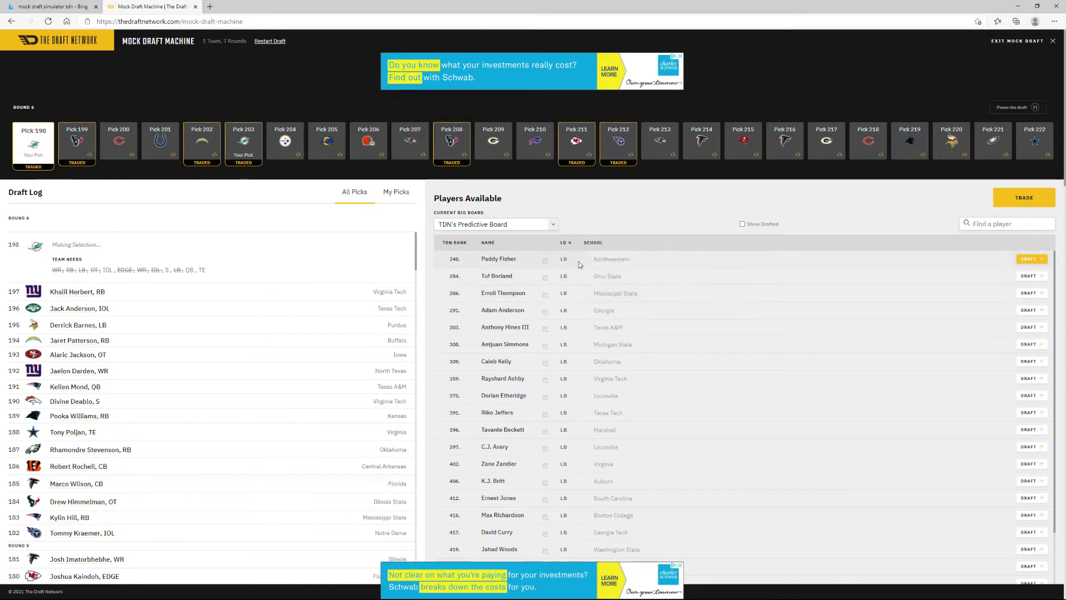
{"action": "mouse_move", "coordinate": [566, 244]}
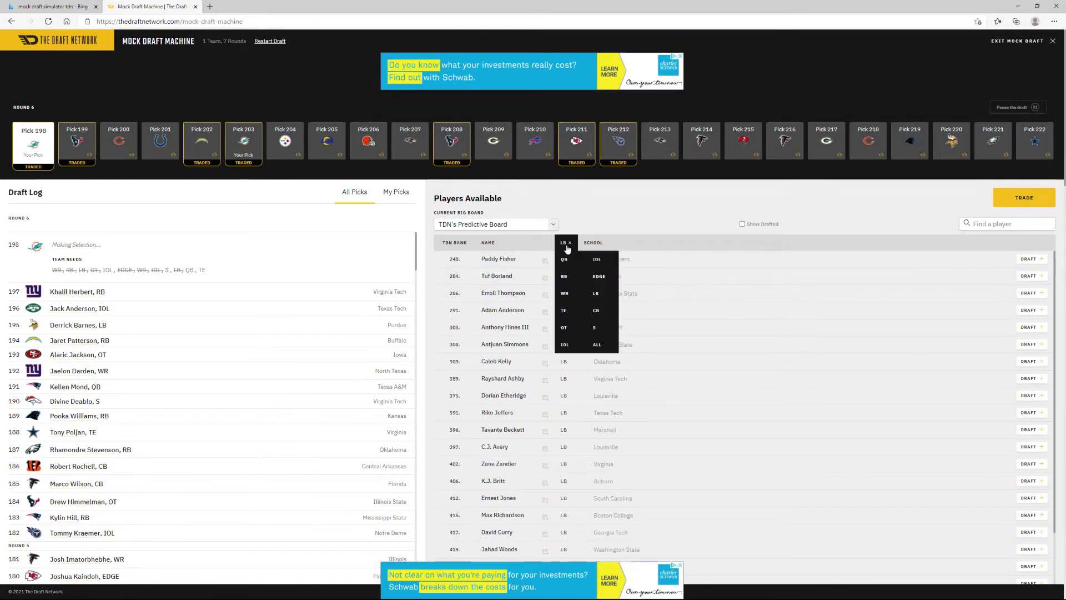
{"action": "left_click", "coordinate": [594, 327]}
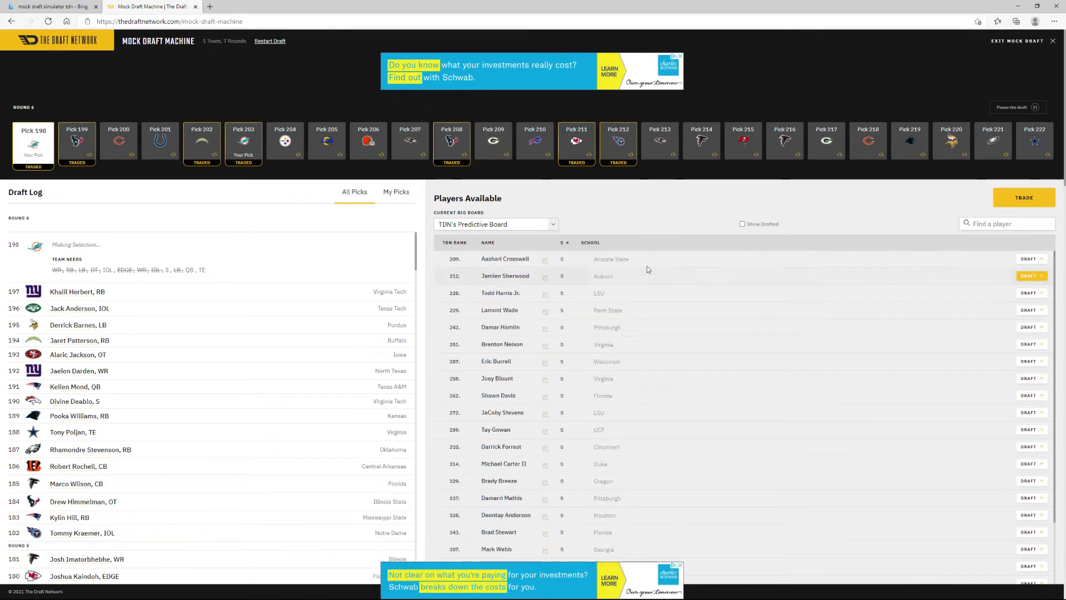
{"action": "left_click", "coordinate": [1029, 328]}
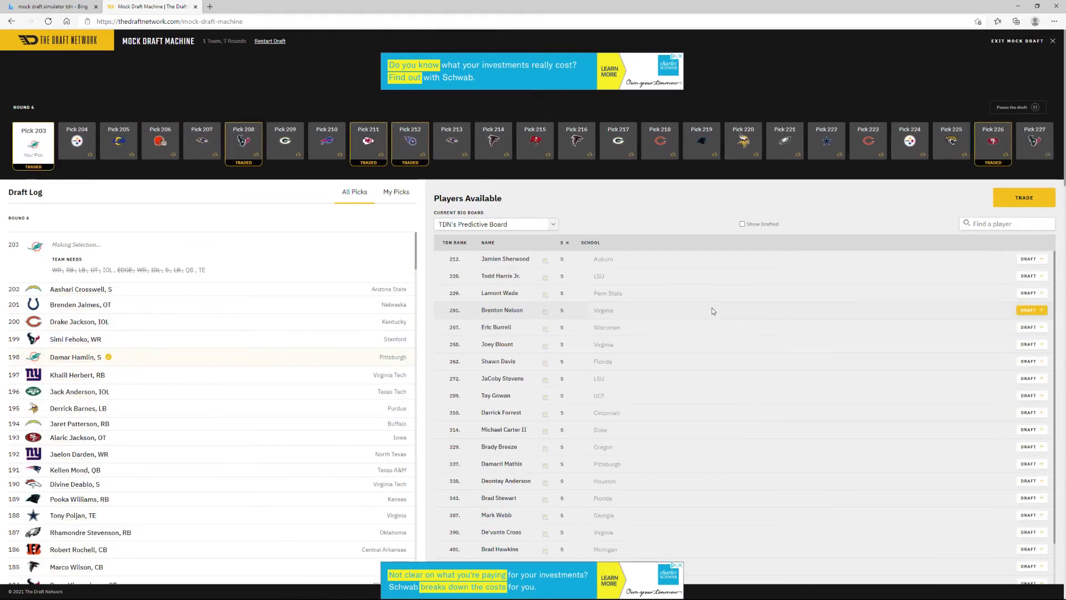
- Keep TDN's Predictive Board, filter to IOL, and draft James Empey of BYU at pick 203
{"action": "left_click", "coordinate": [519, 225]}
{"action": "left_click", "coordinate": [560, 235]}
{"action": "left_click", "coordinate": [562, 242]}
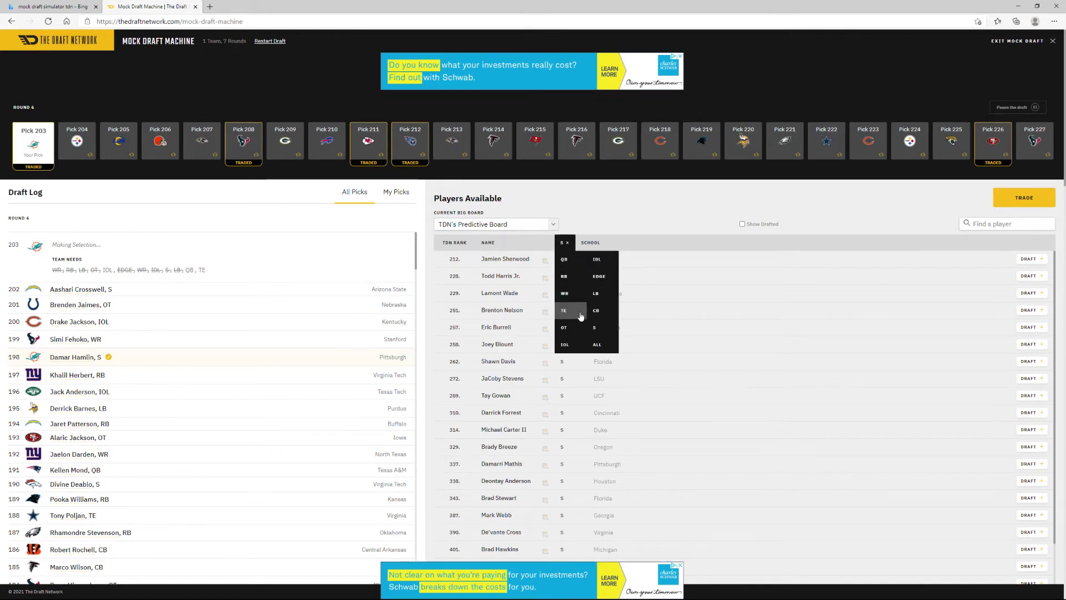
{"action": "left_click", "coordinate": [573, 345]}
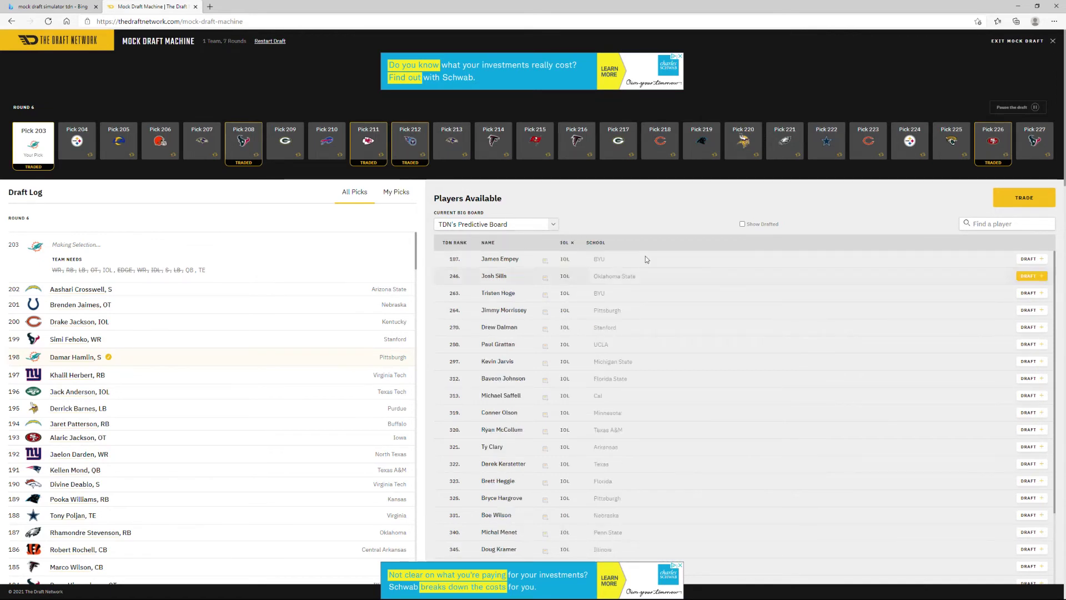
{"action": "left_click", "coordinate": [1020, 260]}
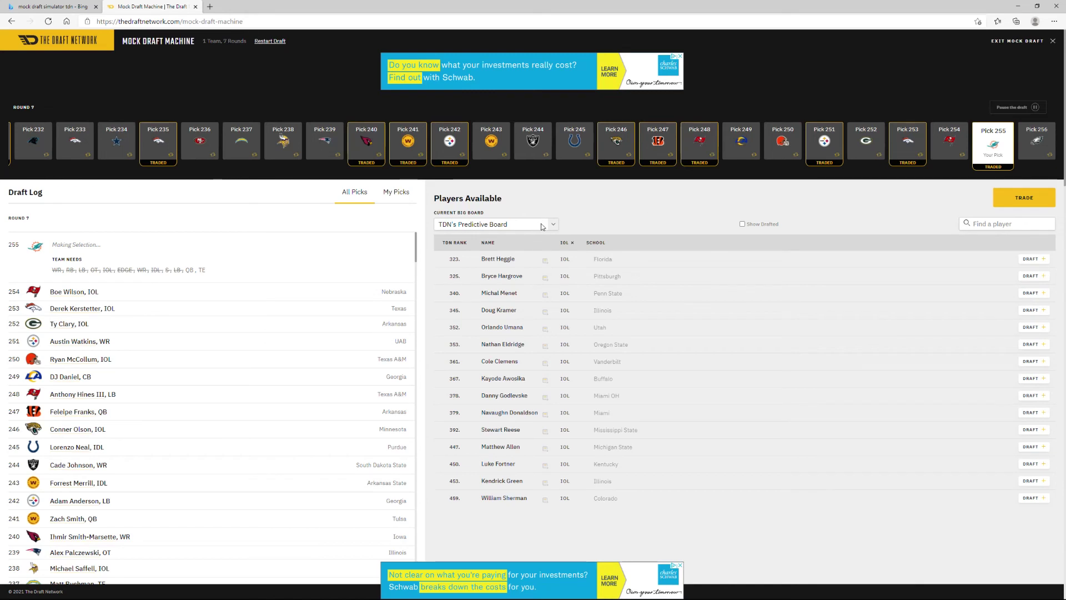
- With Miami on the clock at pick 255, check the big board choices
{"action": "left_click", "coordinate": [541, 223]}
- Keep TDN's Predictive Board, filter to TE, and draft Jovani Haskins (West Virginia) at pick 255
{"action": "left_click", "coordinate": [671, 214]}
{"action": "left_click", "coordinate": [565, 242]}
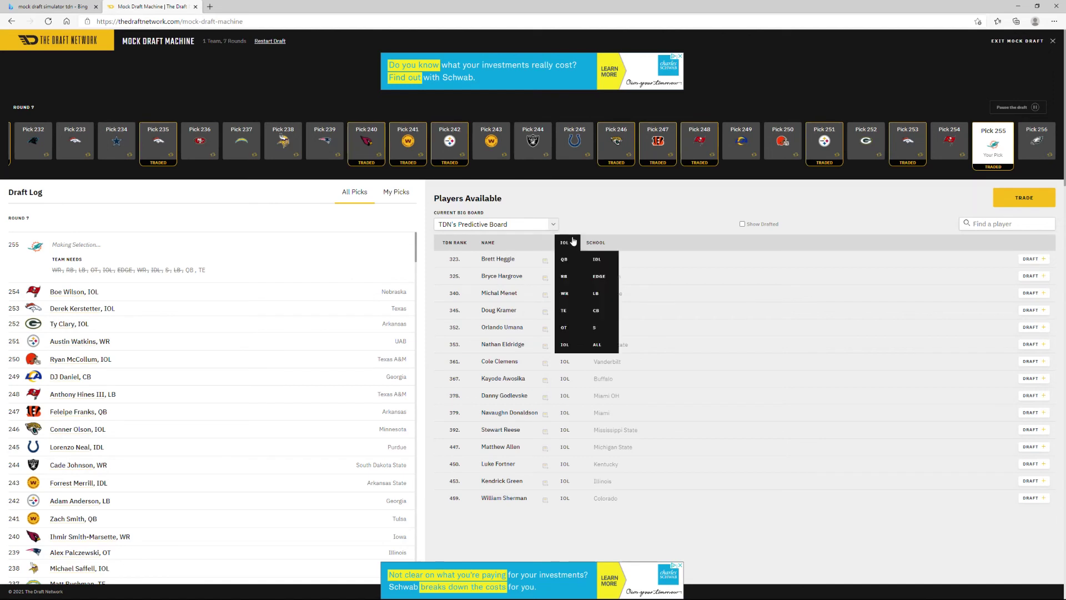
{"action": "left_click", "coordinate": [581, 317]}
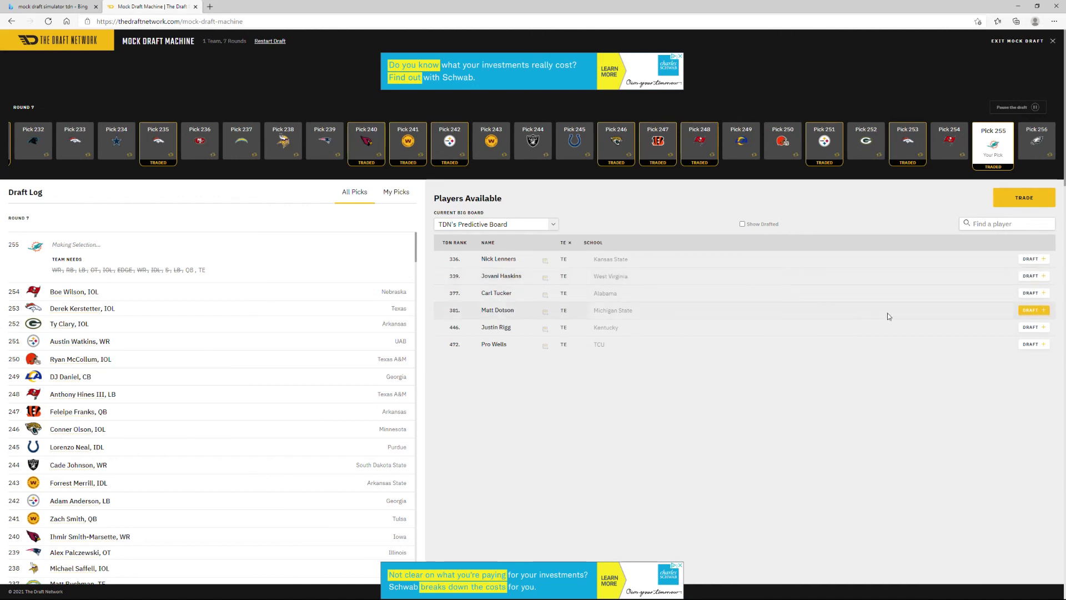
{"action": "left_click", "coordinate": [1045, 277]}
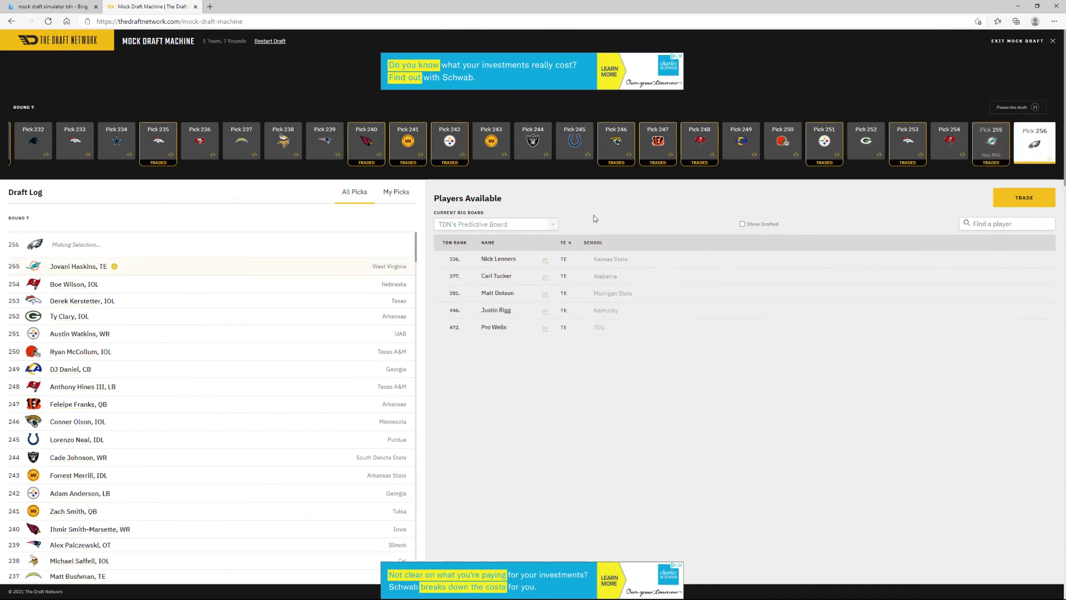